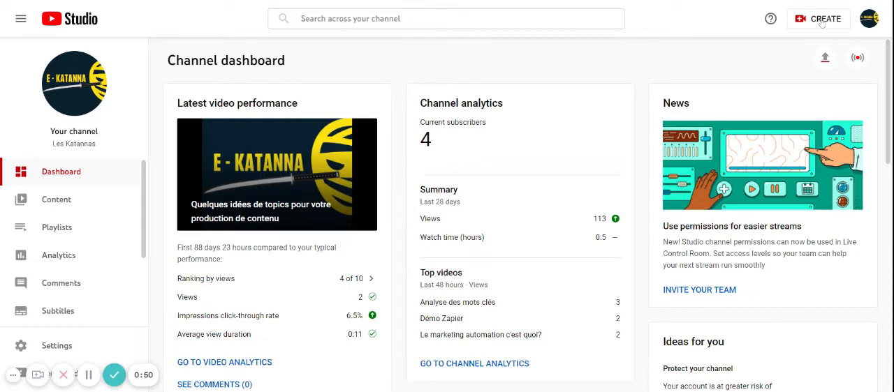
Step: Start a new video upload and choose the file "Montage video.avi"
{"action": "left_click", "coordinate": [822, 21]}
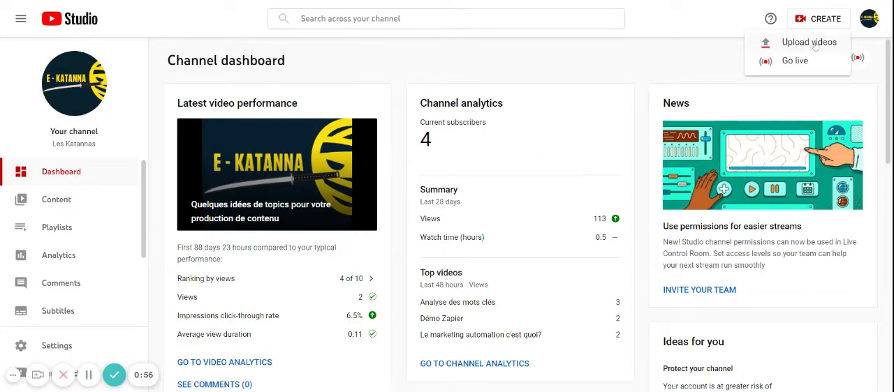
{"action": "left_click", "coordinate": [810, 44]}
{"action": "left_click", "coordinate": [465, 268]}
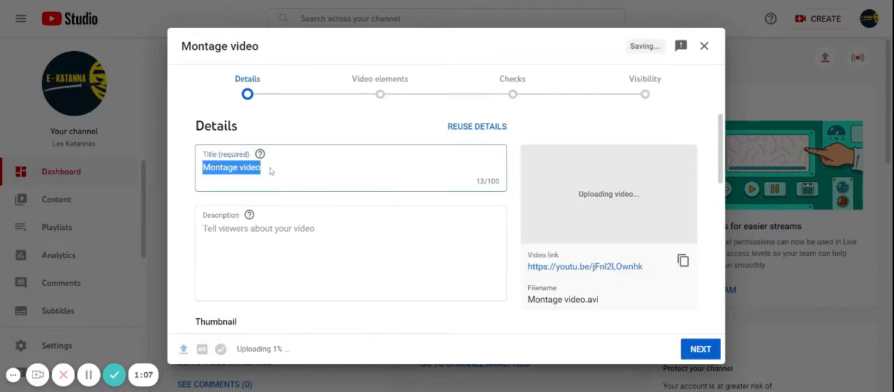
Step: Replace the video title with "Créer vos vidéos marketing avec Wondershare"
{"action": "left_click", "coordinate": [269, 169]}
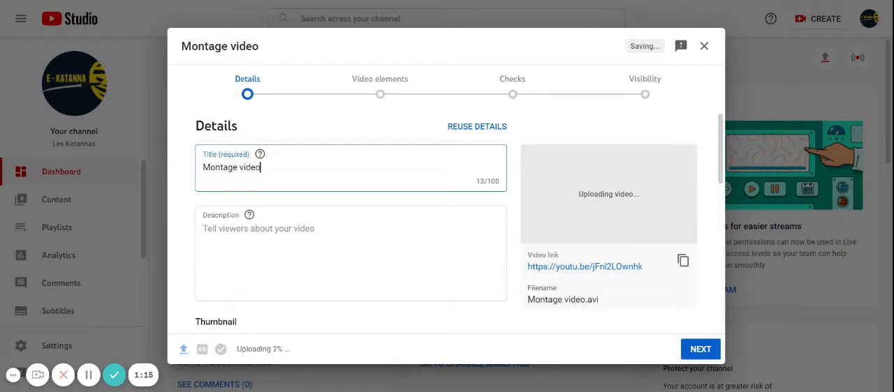
{"action": "key", "text": "ctrl+a"}
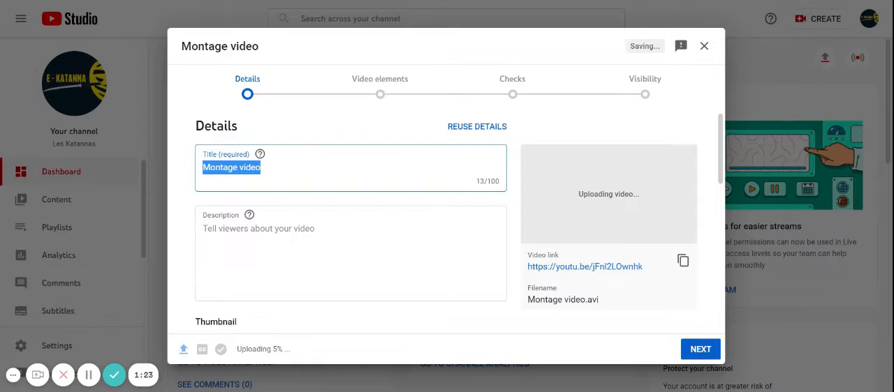
{"action": "type", "text": "Créer vos vu"}
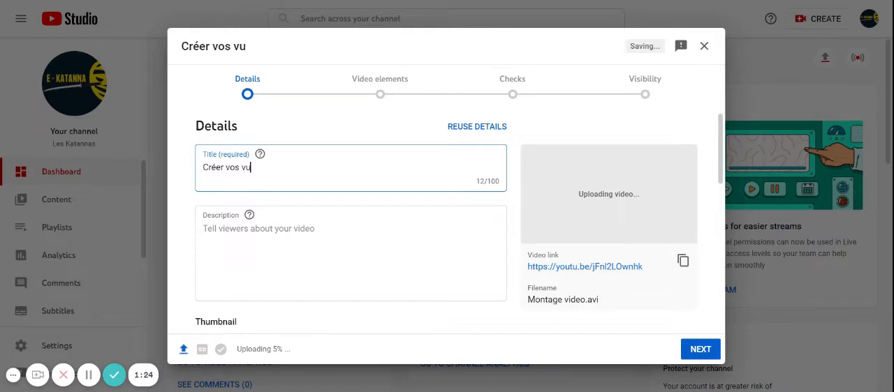
{"action": "key", "text": "BackSpace"}
{"action": "type", "text": "idéos marketing "}
{"action": "type", "text": "avec "}
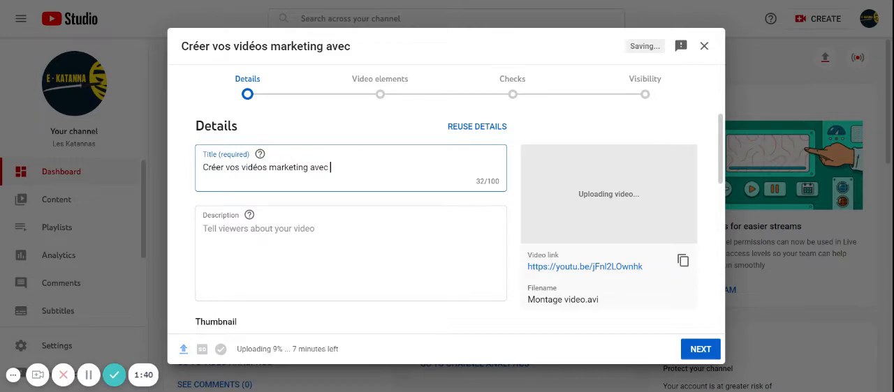
{"action": "type", "text": "Wondershare"}
Step: Begin the video description with the sentence "Créer vos vidéos marketing avec Wondershare est désormais possible."
{"action": "left_click", "coordinate": [203, 229]}
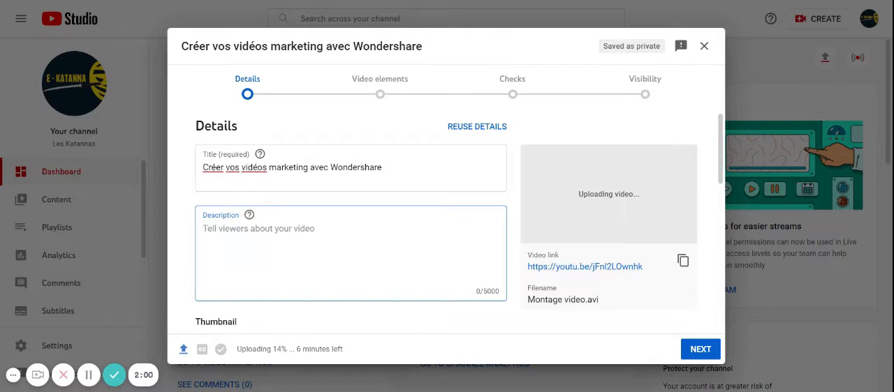
{"action": "type", "text": "Créer vos vidé"}
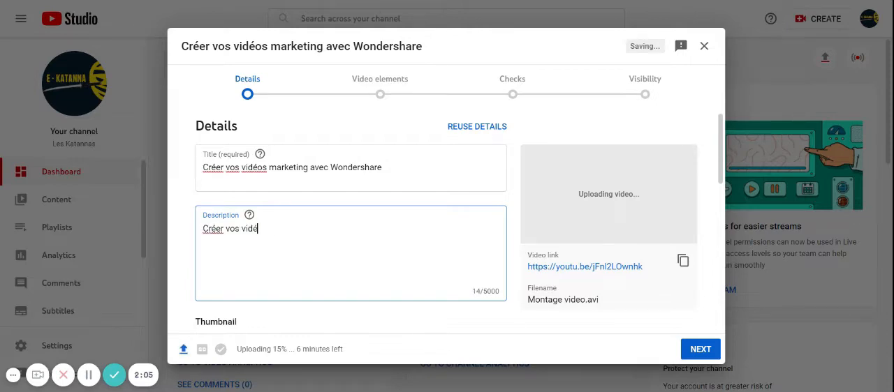
{"action": "type", "text": "os marketing avec"}
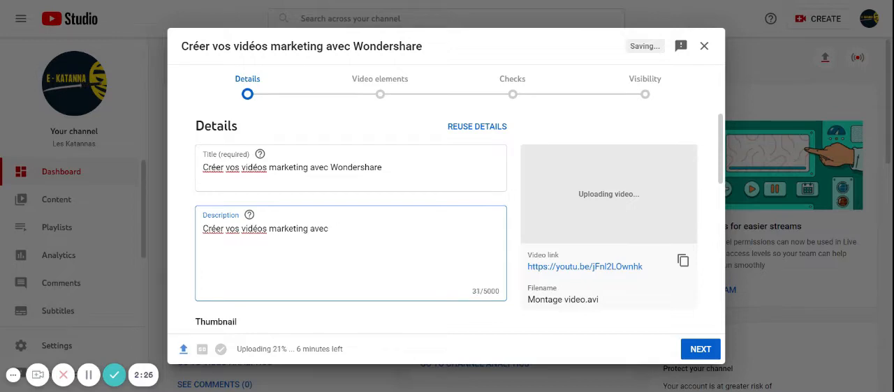
{"action": "type", "text": " Wondershare est désormais possible."}
Step: Add a second description line: "Vous pouvez maintenant produire du contenu de qualité sous format vidéo avec le tutoriel que nous allons voire ensemble."
{"action": "key", "text": "Return"}
{"action": "type", "text": "Vous pouvez ma"}
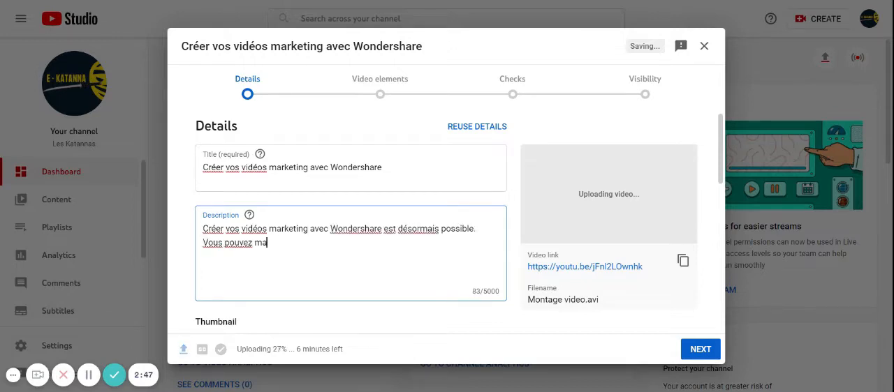
{"action": "type", "text": "intenant produire du contenu de qualité sous format vidéo avr"}
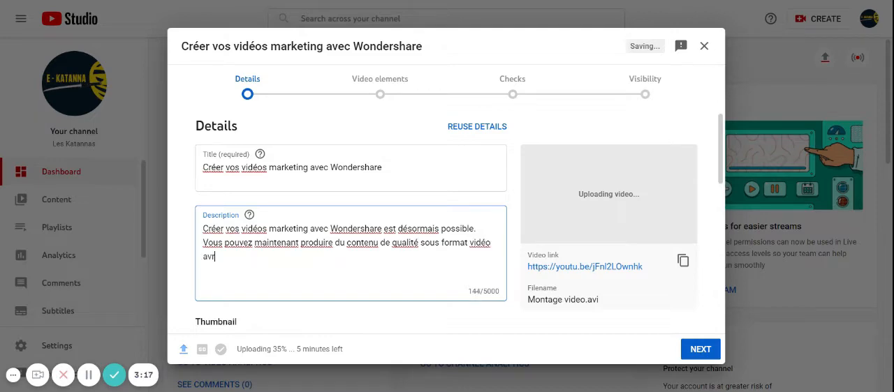
{"action": "key", "text": "BackSpace"}
{"action": "type", "text": "ec le tutoriel "}
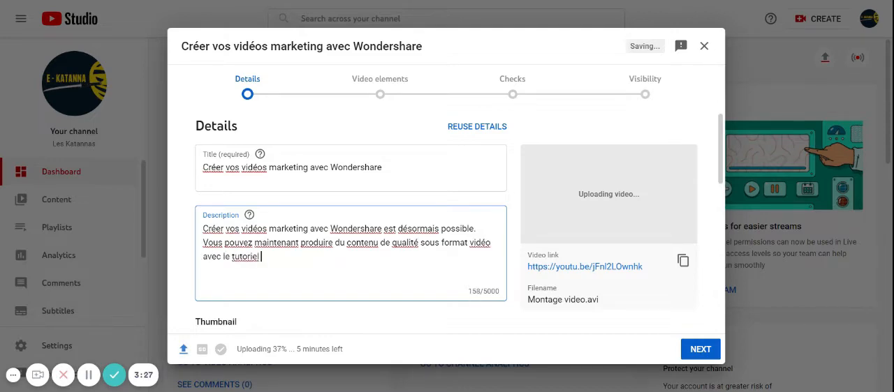
{"action": "type", "text": "que nous allons voire ensemble."}
Step: Reword the start of the description's second line to "E-Katanna va vous permettre maintenant de produire"
{"action": "left_click_drag", "start_coordinate": [207, 243], "coordinate": [259, 242]}
{"action": "key", "text": "BackSpace"}
{"action": "key", "text": "BackSpace"}
{"action": "key", "text": "Delete"}
{"action": "key", "text": "Delete"}
{"action": "type", "text": "ekatanna"}
{"action": "key", "text": "BackSpace"}
{"action": "key", "text": "BackSpace"}
{"action": "key", "text": "BackSpace"}
{"action": "key", "text": "BackSpace"}
{"action": "key", "text": "BackSpace"}
{"action": "key", "text": "BackSpace"}
{"action": "key", "text": "BackSpace"}
{"action": "key", "text": "BackSpace"}
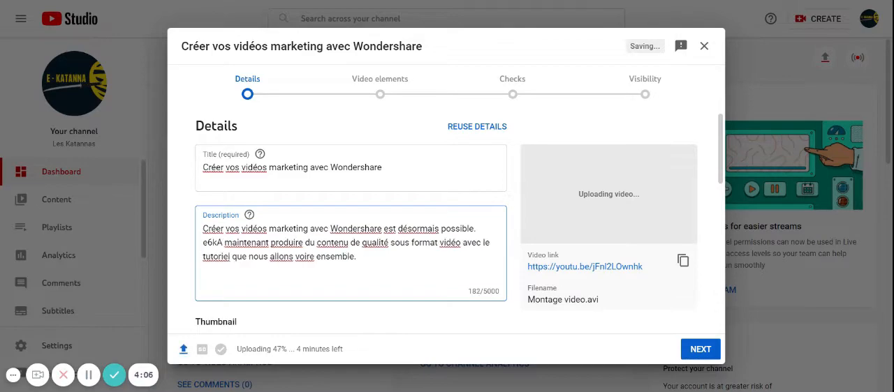
{"action": "type", "text": "E-Katanna va vous permettre"}
{"action": "left_click", "coordinate": [361, 242]}
{"action": "type", "text": "de"}
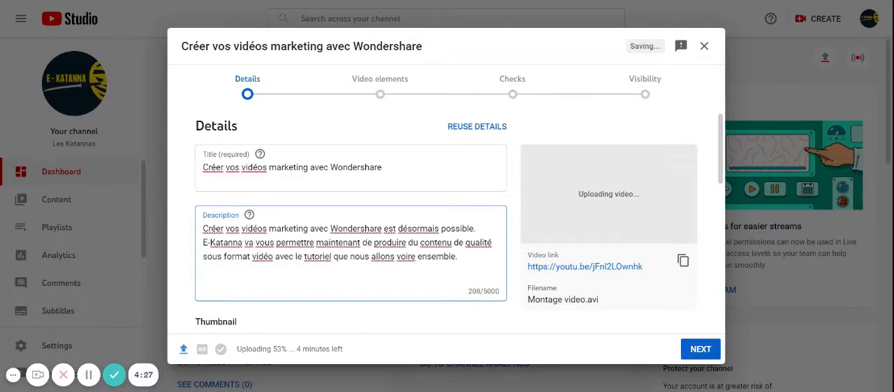
Step: Add the video to the playlist "La production de contenu"
{"action": "scroll", "coordinate": [380, 300], "scroll_direction": "down", "scroll_amount": 3}
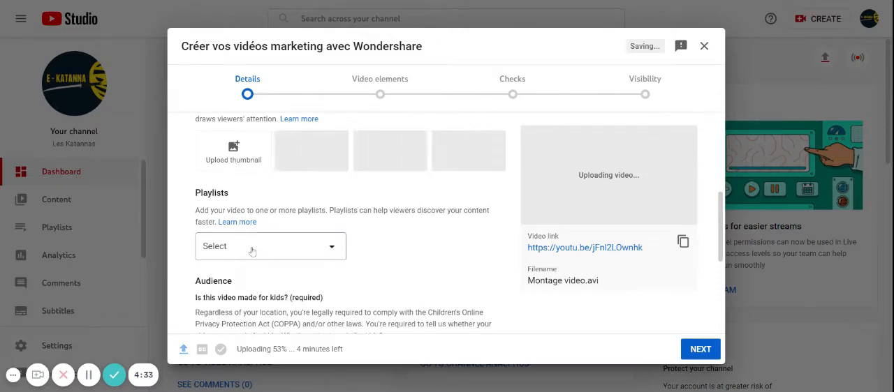
{"action": "left_click", "coordinate": [252, 250]}
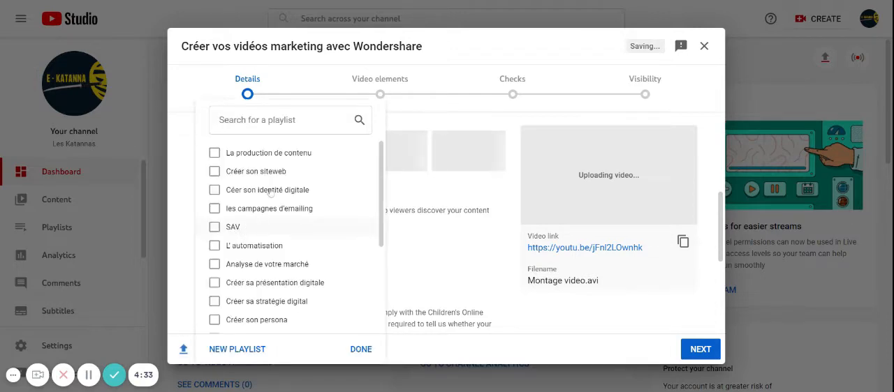
{"action": "left_click", "coordinate": [218, 160]}
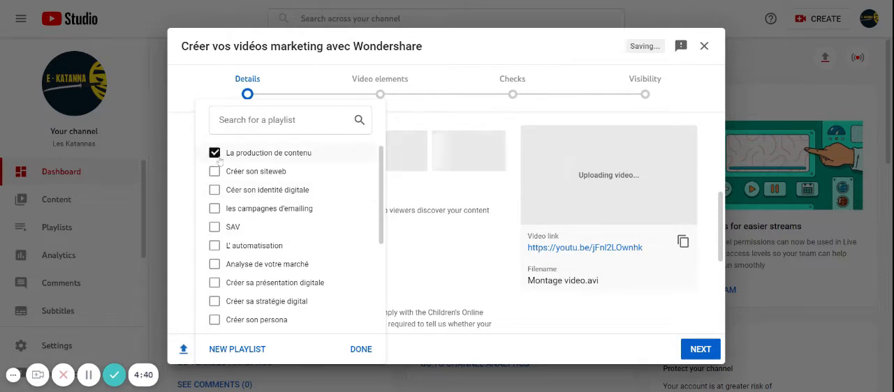
{"action": "left_click", "coordinate": [361, 350]}
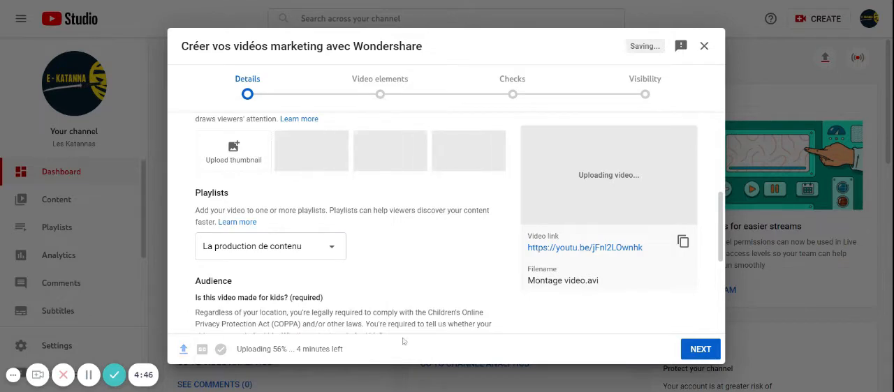
Step: Set the audience to "No, it's not made for kids" and expand the advanced age restriction options
{"action": "scroll", "coordinate": [337, 271], "scroll_direction": "down", "scroll_amount": 1}
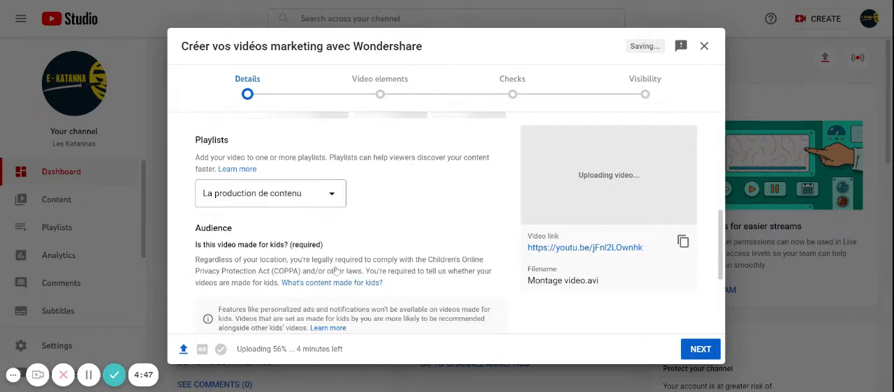
{"action": "scroll", "coordinate": [337, 271], "scroll_direction": "down", "scroll_amount": 2}
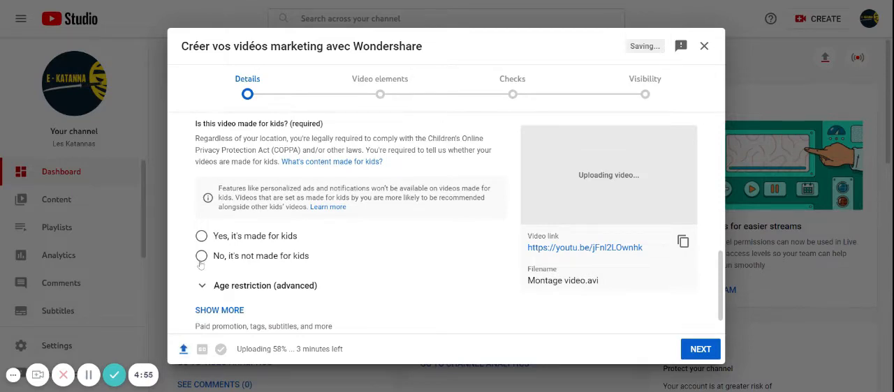
{"action": "left_click", "coordinate": [200, 259]}
{"action": "scroll", "coordinate": [200, 264], "scroll_direction": "down", "scroll_amount": 1}
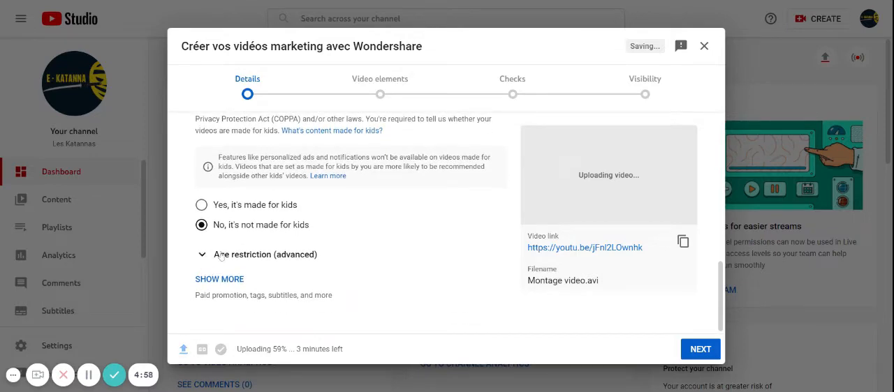
{"action": "left_click", "coordinate": [253, 256]}
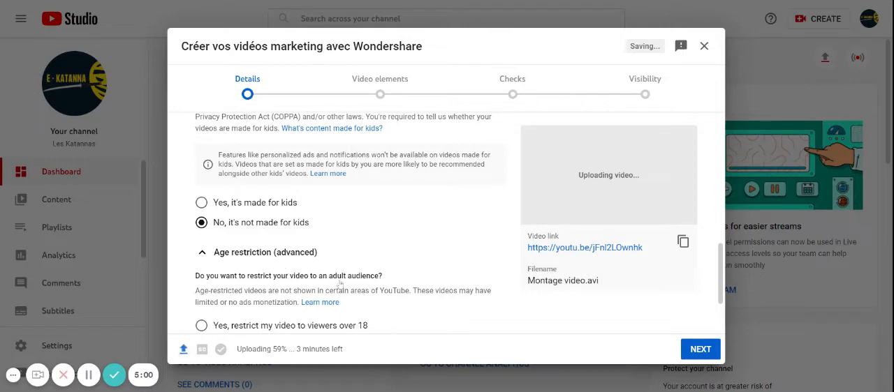
{"action": "scroll", "coordinate": [253, 319], "scroll_direction": "down", "scroll_amount": 3}
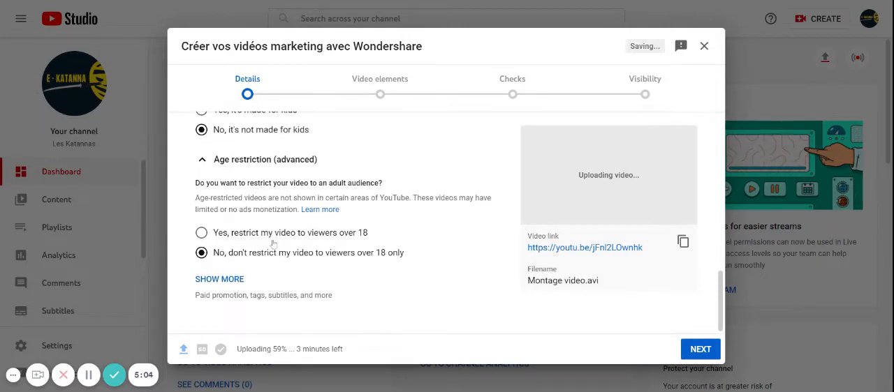
Step: Expand the additional video details and go through the paid promotion and automatic chapters settings down to the tags
{"action": "left_click", "coordinate": [231, 281]}
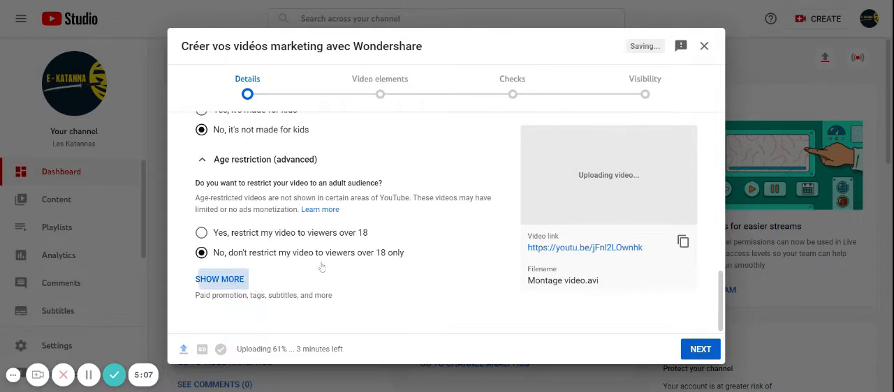
{"action": "scroll", "coordinate": [322, 264], "scroll_direction": "down", "scroll_amount": 3}
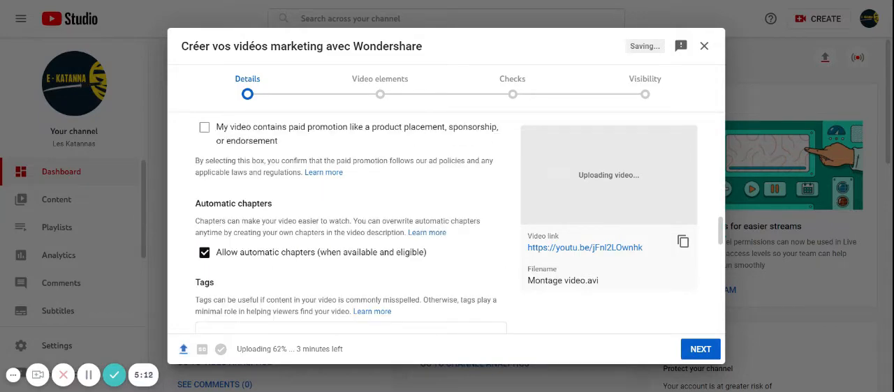
{"action": "scroll", "coordinate": [319, 264], "scroll_direction": "up", "scroll_amount": 2}
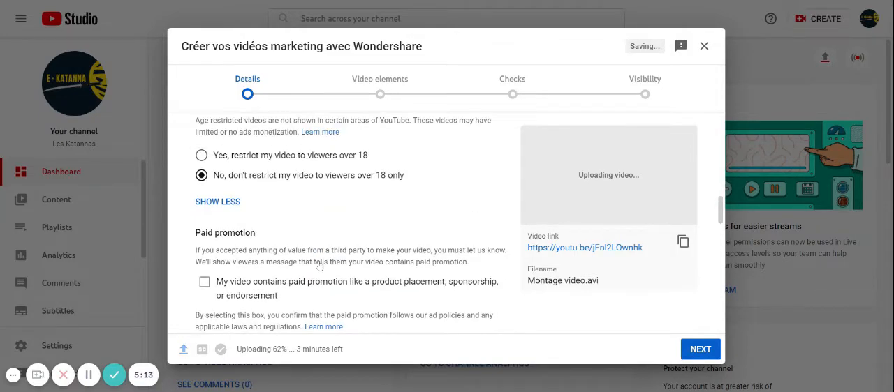
{"action": "scroll", "coordinate": [319, 265], "scroll_direction": "down", "scroll_amount": 1}
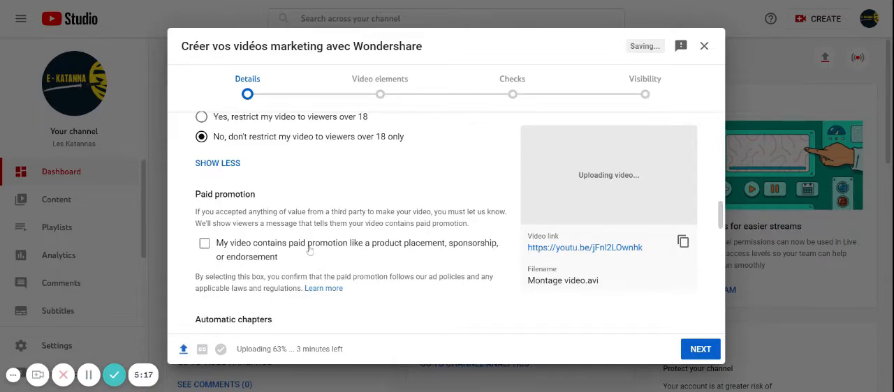
{"action": "scroll", "coordinate": [309, 251], "scroll_direction": "down", "scroll_amount": 2}
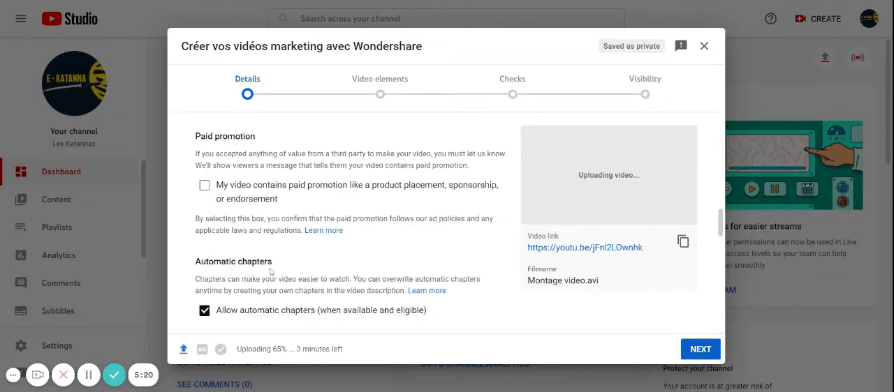
{"action": "scroll", "coordinate": [270, 272], "scroll_direction": "down", "scroll_amount": 3}
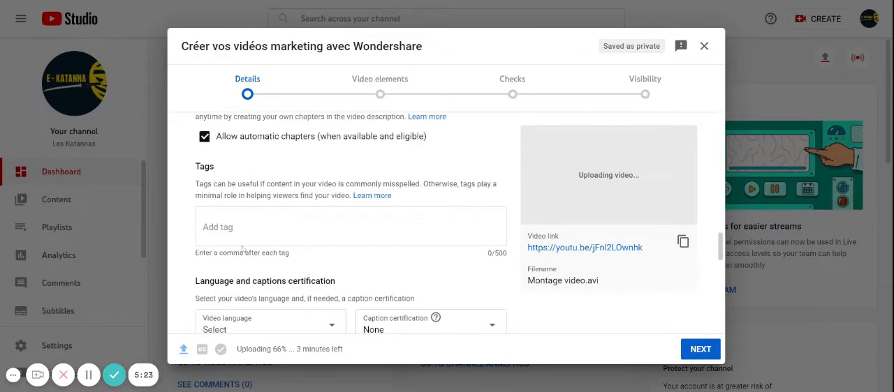
Step: Add "E-Katanna" as the first tag of the video
{"action": "left_click", "coordinate": [279, 227]}
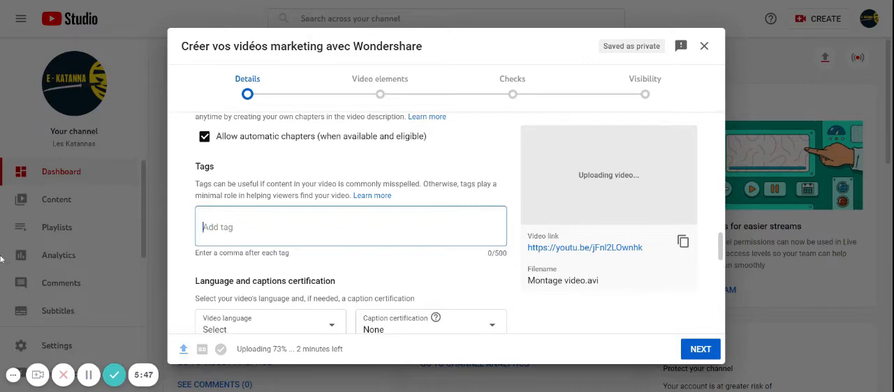
{"action": "type", "text": "E-Katnna"}
{"action": "key", "text": "BackSpace"}
{"action": "key", "text": "BackSpace"}
{"action": "key", "text": "BackSpace"}
{"action": "type", "text": "anna"}
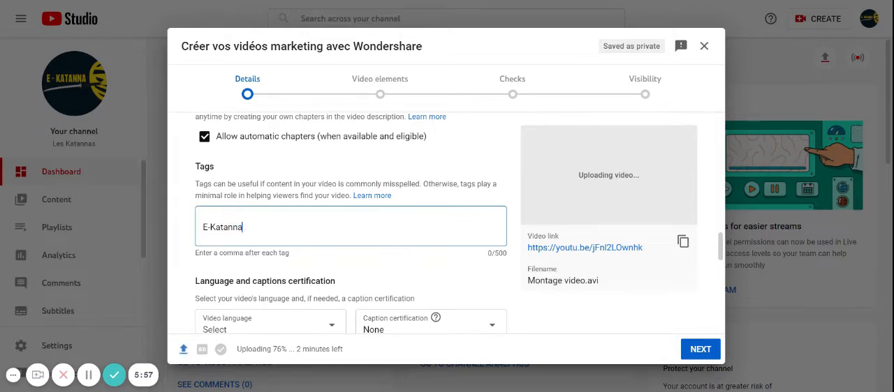
{"action": "key", "text": "Return"}
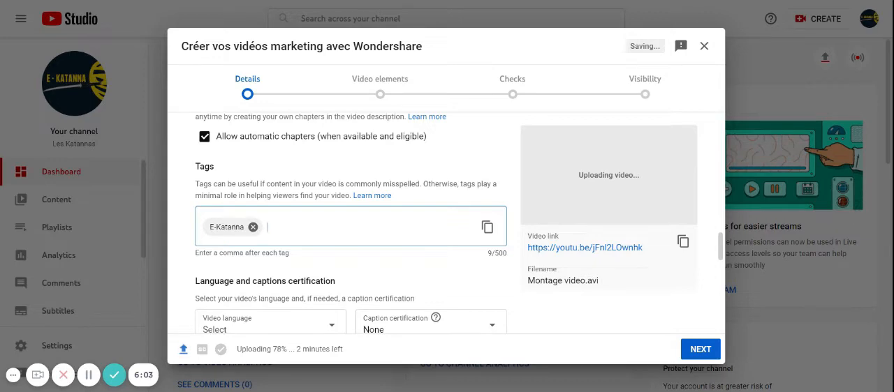
Step: Add "Montage video" and "production de contenu" as tags of the video
{"action": "type", "text": "Montage video marketing"}
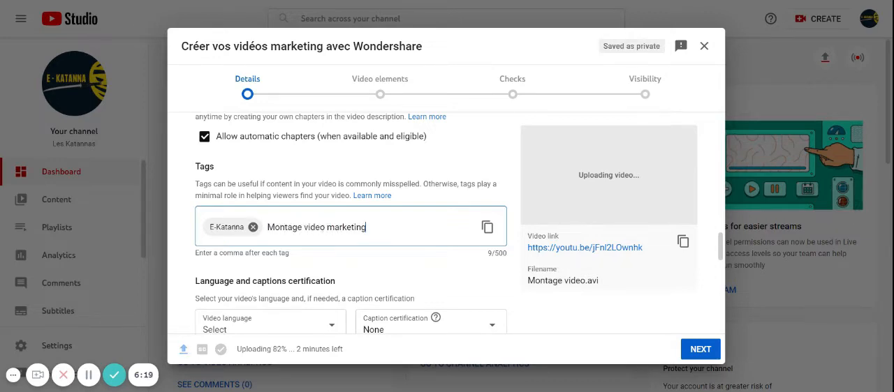
{"action": "key", "text": "ctrl+BackSpace"}
{"action": "key", "text": "Return"}
{"action": "type", "text": "production de contenu"}
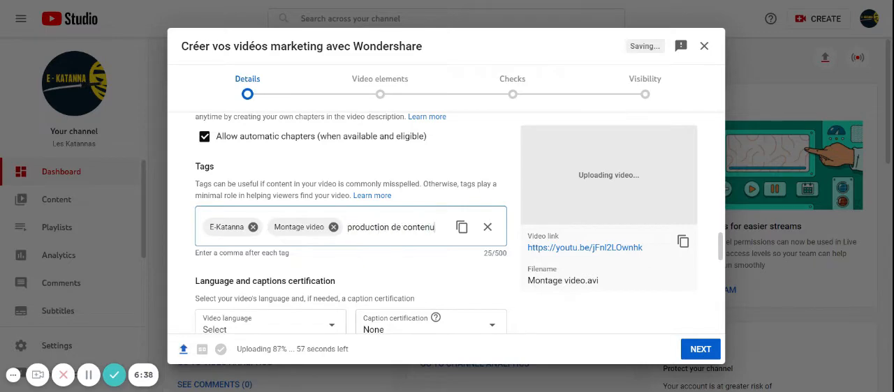
{"action": "key", "text": "Return"}
Step: Add the tags "video marketing", "wondershre filmora", "Tutoriel d'utilisation" and "Les réseaux sociaux"
{"action": "type", "text": "video marketing"}
{"action": "key", "text": "Return"}
{"action": "type", "text": "wondershre filmora"}
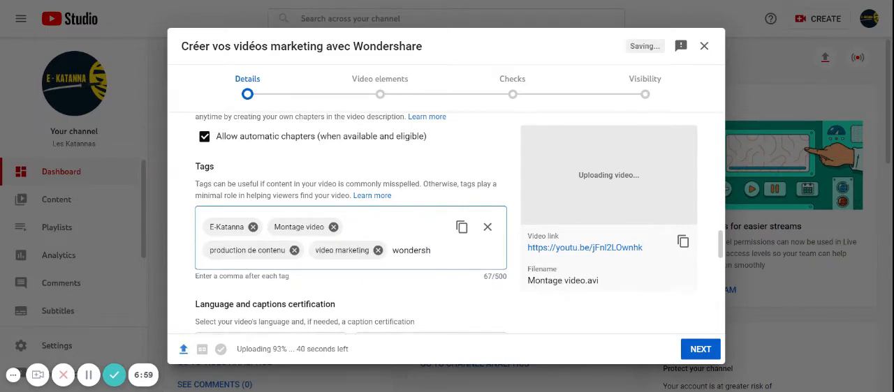
{"action": "key", "text": "Return"}
{"action": "type", "text": "Tutoriel d'utilisation"}
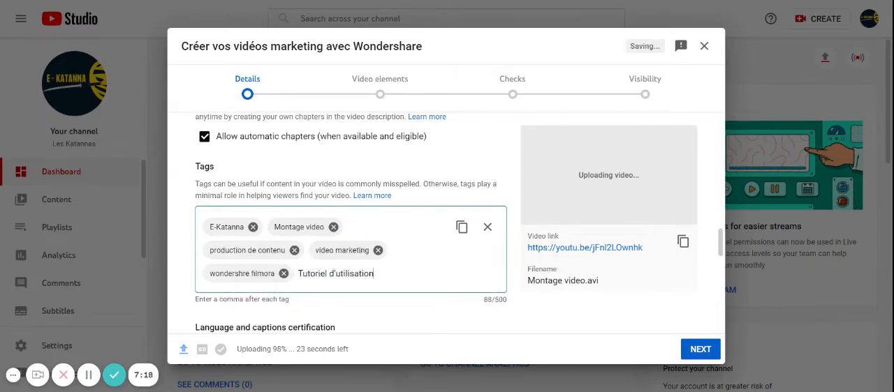
{"action": "key", "text": "Return"}
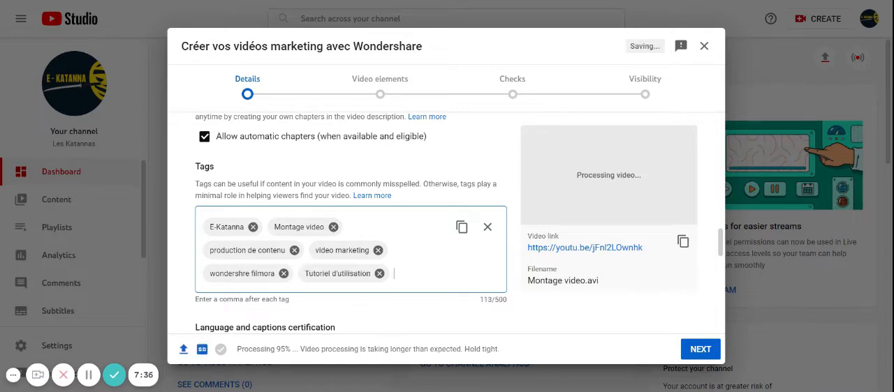
{"action": "type", "text": "aux sociaux"}
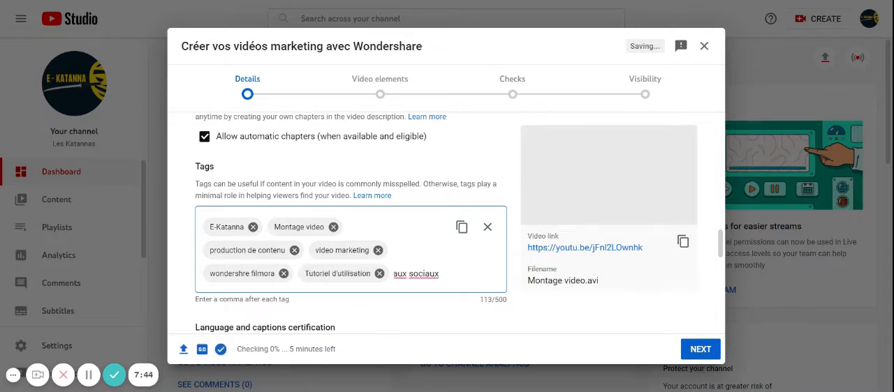
{"action": "key", "text": "Return"}
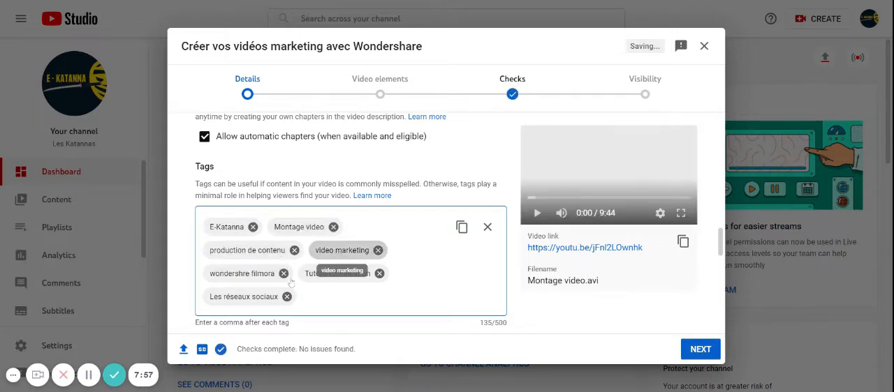
Step: Correct the spelling of the misspelled Filmora tag to "wondershare filmora"
{"action": "left_click", "coordinate": [243, 274]}
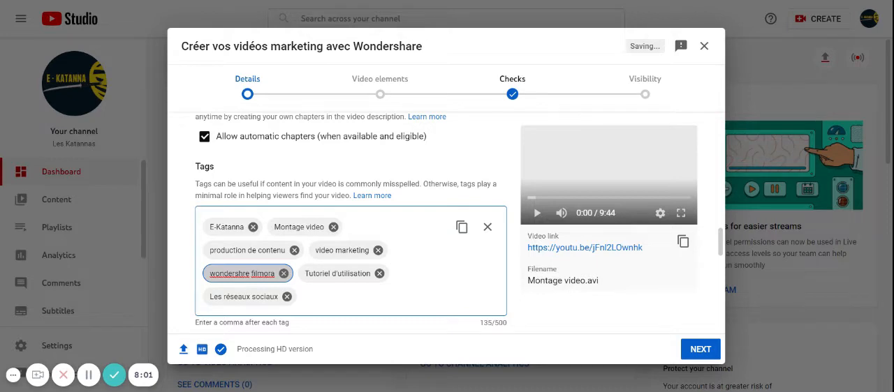
{"action": "type", "text": "a"}
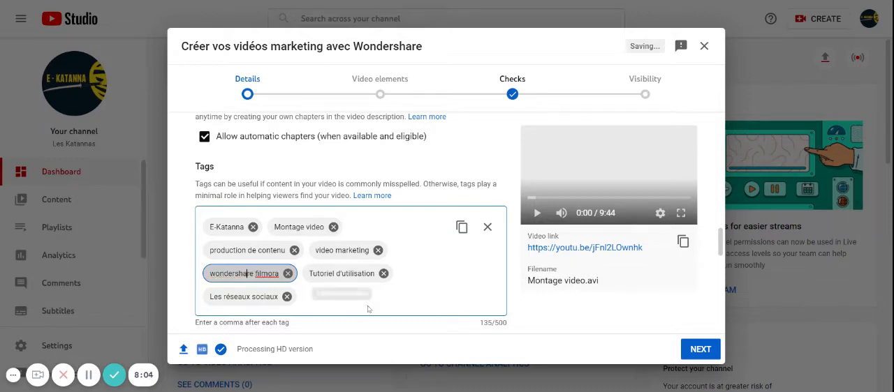
{"action": "key", "text": "Return"}
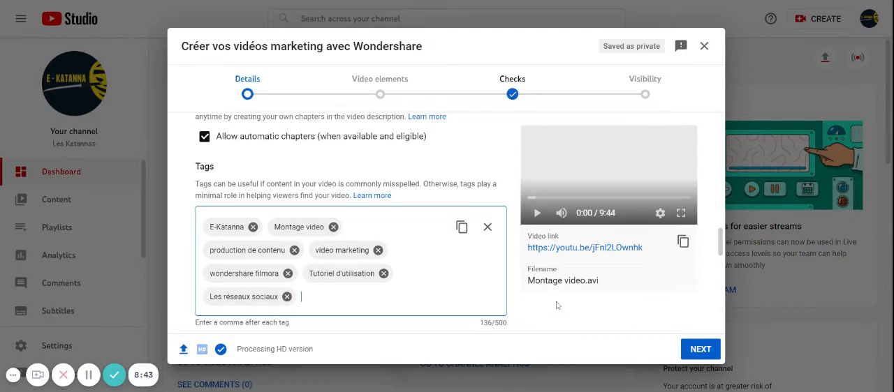
Step: Choose the video's language and set its category to "Howto & Style"
{"action": "scroll", "coordinate": [557, 305], "scroll_direction": "down", "scroll_amount": 1}
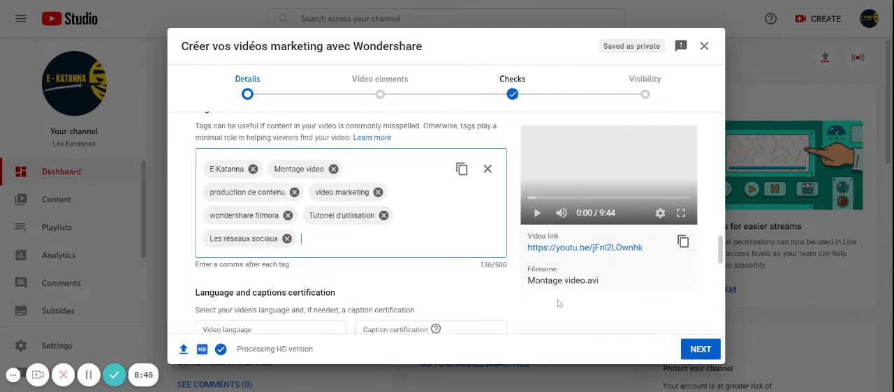
{"action": "scroll", "coordinate": [558, 304], "scroll_direction": "down", "scroll_amount": 2}
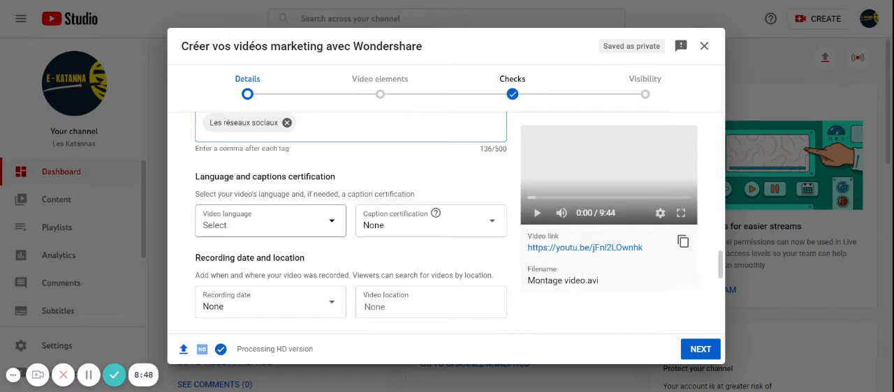
{"action": "left_click", "coordinate": [271, 220]}
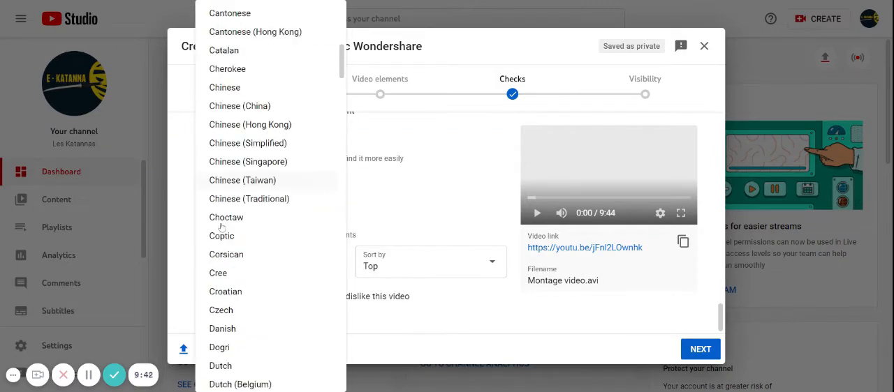
{"action": "scroll", "coordinate": [258, 199], "scroll_direction": "down", "scroll_amount": 5}
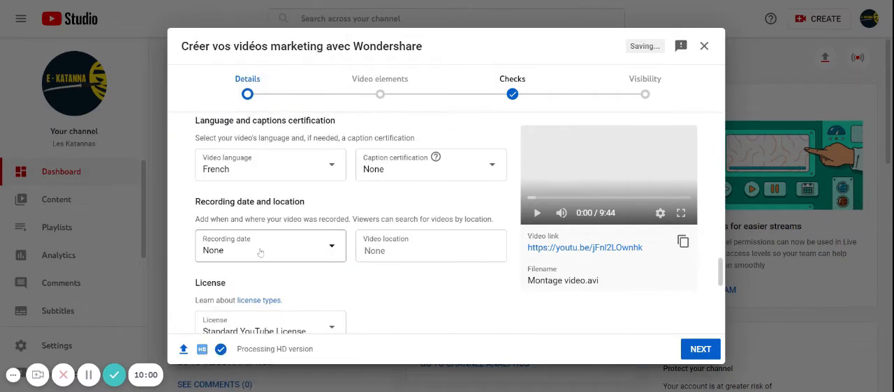
{"action": "left_click", "coordinate": [259, 249]}
{"action": "left_click", "coordinate": [273, 203]}
{"action": "scroll", "coordinate": [417, 303], "scroll_direction": "down", "scroll_amount": 4}
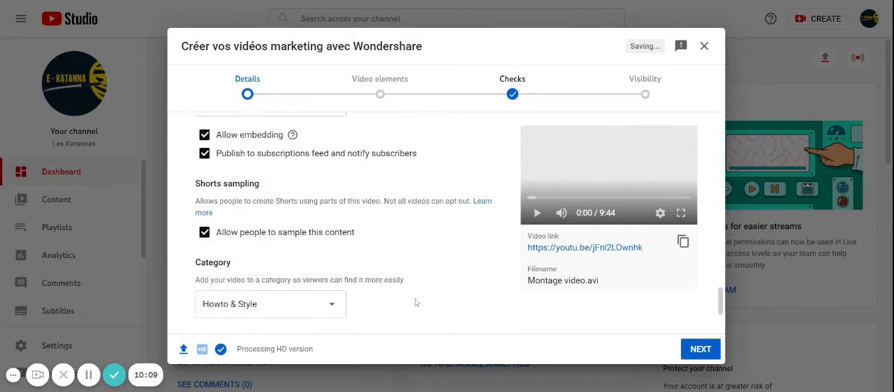
Step: Set the video's comments to be sorted by "Top"
{"action": "scroll", "coordinate": [319, 259], "scroll_direction": "up", "scroll_amount": 2}
{"action": "scroll", "coordinate": [319, 259], "scroll_direction": "down", "scroll_amount": 4}
{"action": "left_click", "coordinate": [422, 272]}
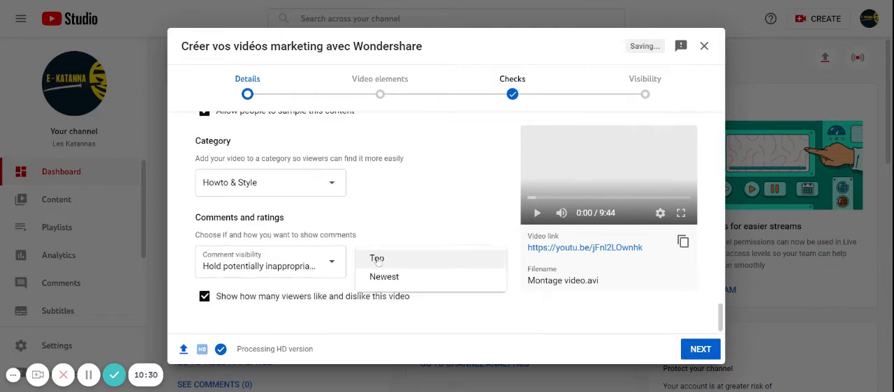
{"action": "left_click", "coordinate": [391, 257]}
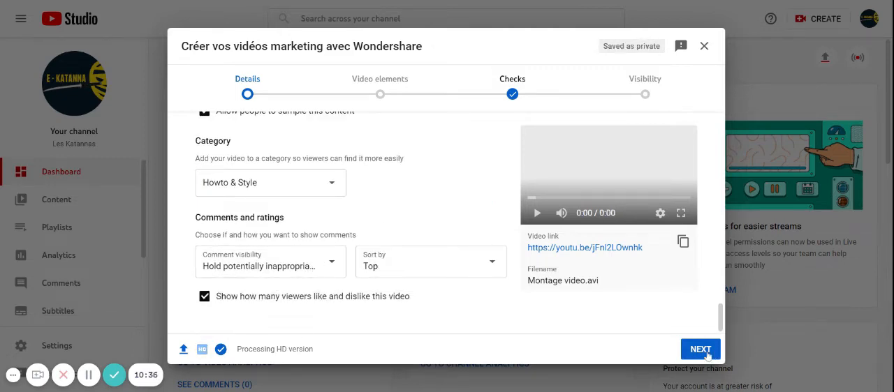
Step: Finish the video details, continue to the video elements and start adding an end screen
{"action": "left_click", "coordinate": [701, 350]}
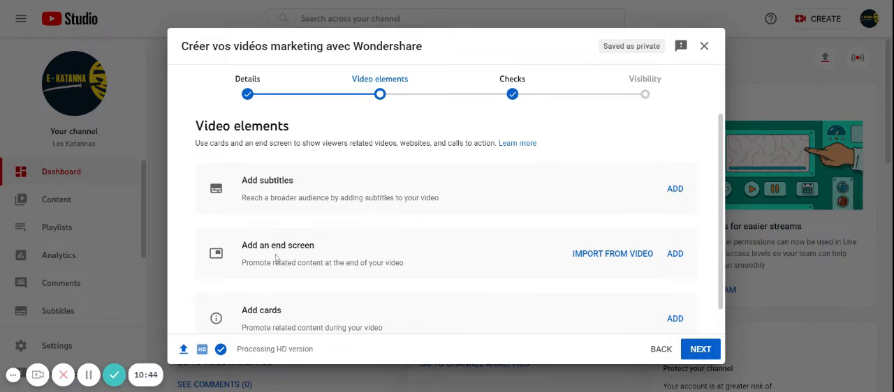
{"action": "scroll", "coordinate": [279, 241], "scroll_direction": "down", "scroll_amount": 1}
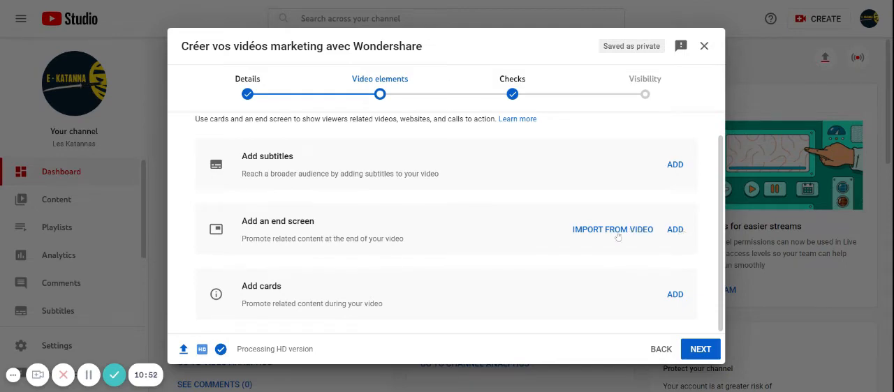
{"action": "left_click", "coordinate": [675, 230]}
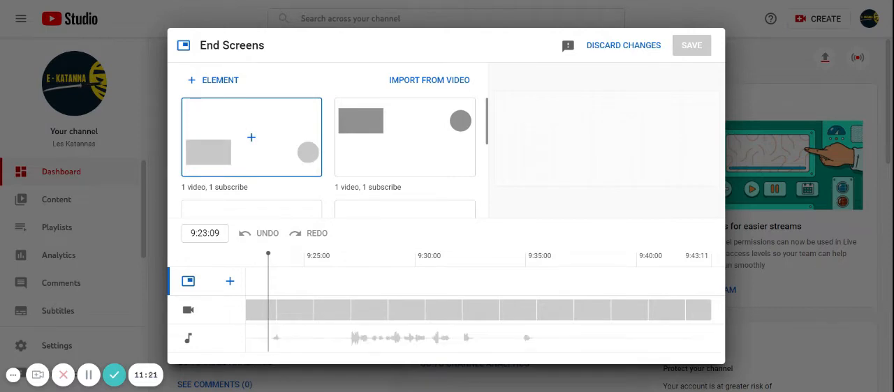
Step: Browse the end screen templates and apply the "1 video, 1 subscribe" layout with the circle on the left and the video on the right
{"action": "scroll", "coordinate": [309, 163], "scroll_direction": "down", "scroll_amount": 1}
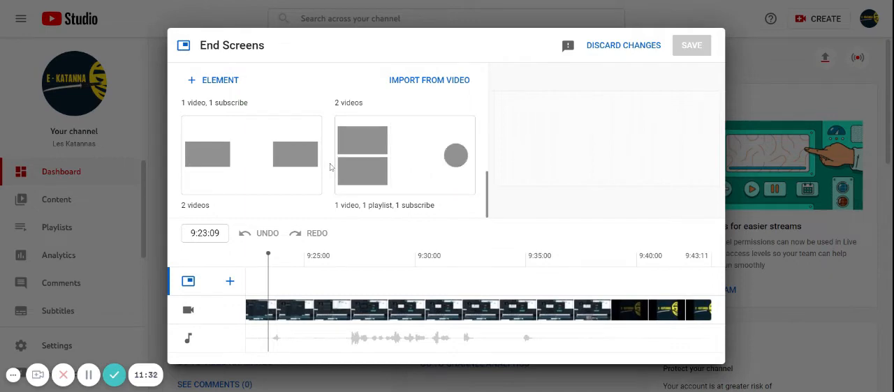
{"action": "scroll", "coordinate": [331, 167], "scroll_direction": "up", "scroll_amount": 1}
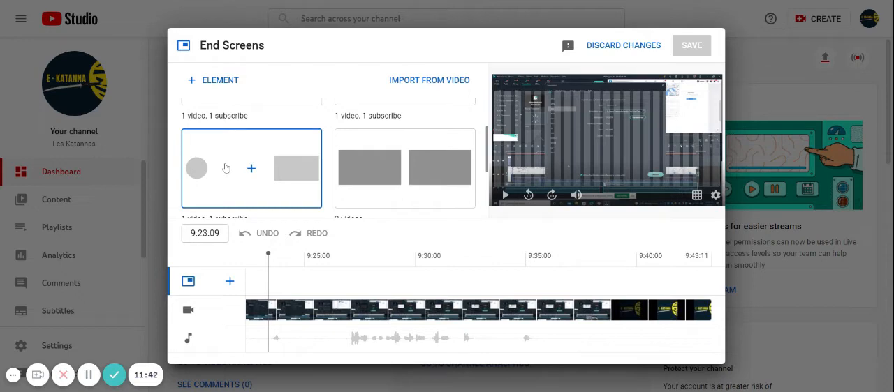
{"action": "scroll", "coordinate": [260, 187], "scroll_direction": "down", "scroll_amount": 2}
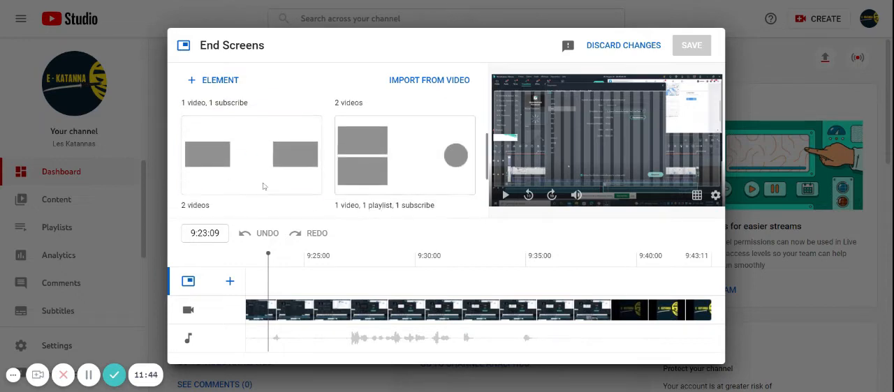
{"action": "scroll", "coordinate": [263, 185], "scroll_direction": "up", "scroll_amount": 3}
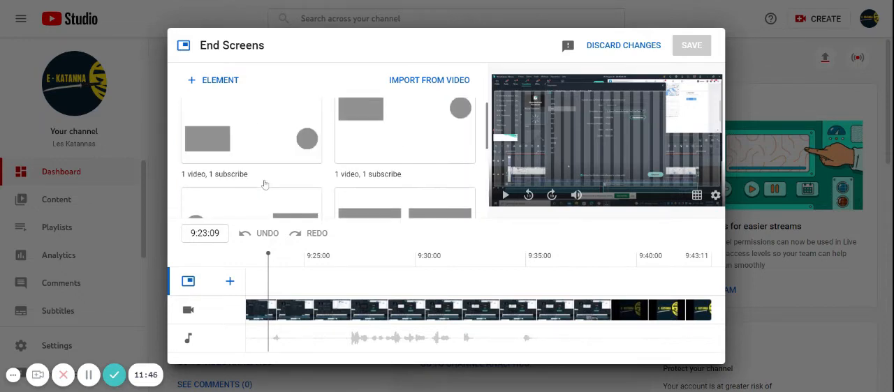
{"action": "scroll", "coordinate": [264, 185], "scroll_direction": "down", "scroll_amount": 1}
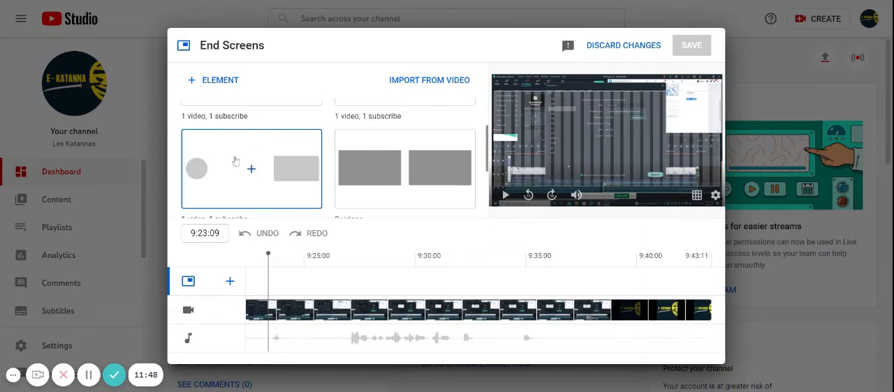
{"action": "scroll", "coordinate": [236, 162], "scroll_direction": "down", "scroll_amount": 1}
{"action": "scroll", "coordinate": [236, 158], "scroll_direction": "up", "scroll_amount": 1}
{"action": "left_click", "coordinate": [236, 176]}
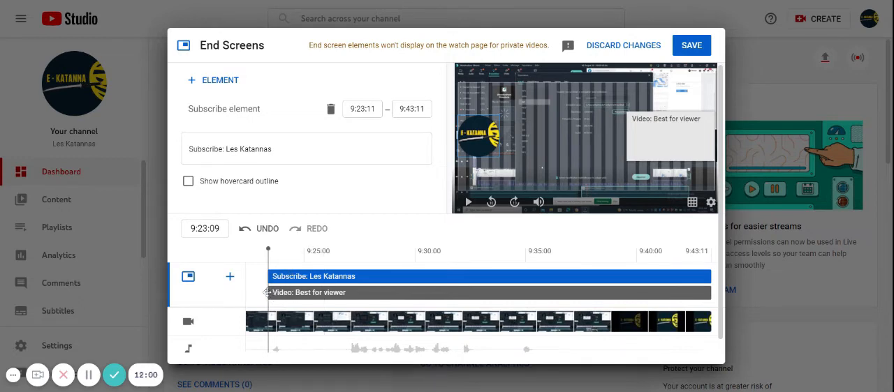
Step: Start the end screen's video element at 9:37:22, move the subscribe element to the frame's upper-left corner, and save the end screen
{"action": "left_click_drag", "start_coordinate": [267, 292], "coordinate": [585, 284]}
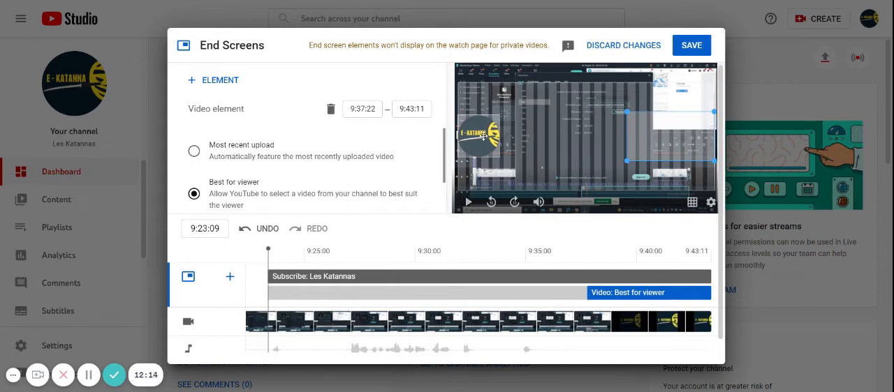
{"action": "left_click_drag", "start_coordinate": [491, 125], "coordinate": [475, 100]}
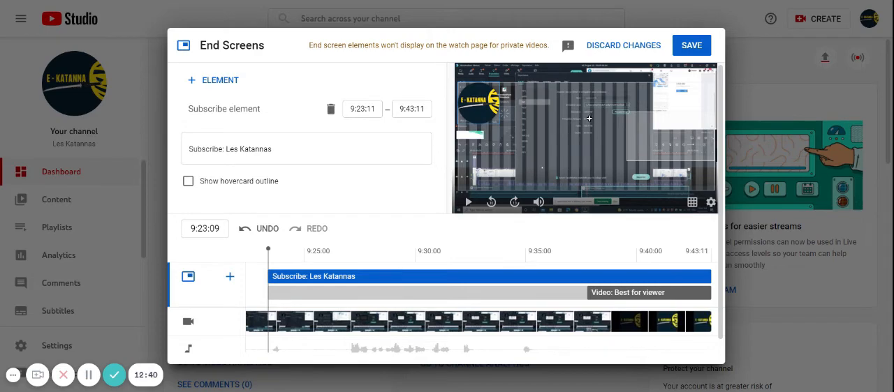
{"action": "scroll", "coordinate": [407, 174], "scroll_direction": "down", "scroll_amount": 1}
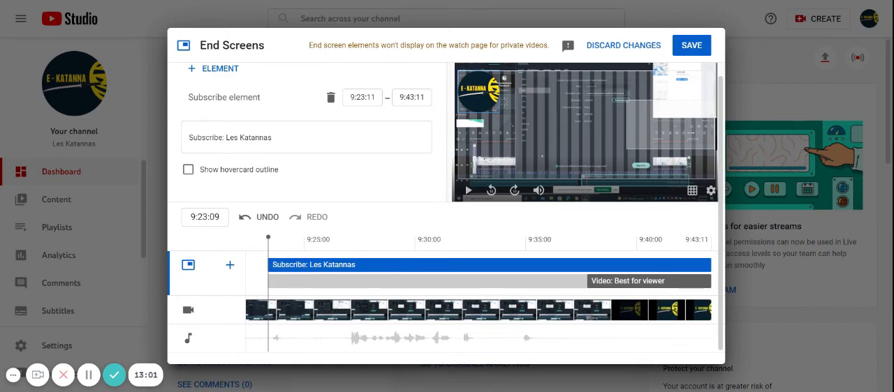
{"action": "left_click", "coordinate": [694, 45]}
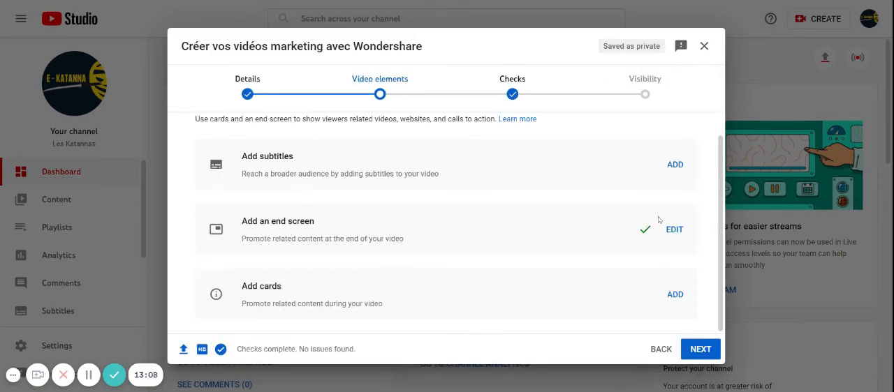
Step: Continue past the video elements and copyright checks to the visibility settings
{"action": "left_click", "coordinate": [711, 354]}
{"action": "left_click", "coordinate": [702, 350]}
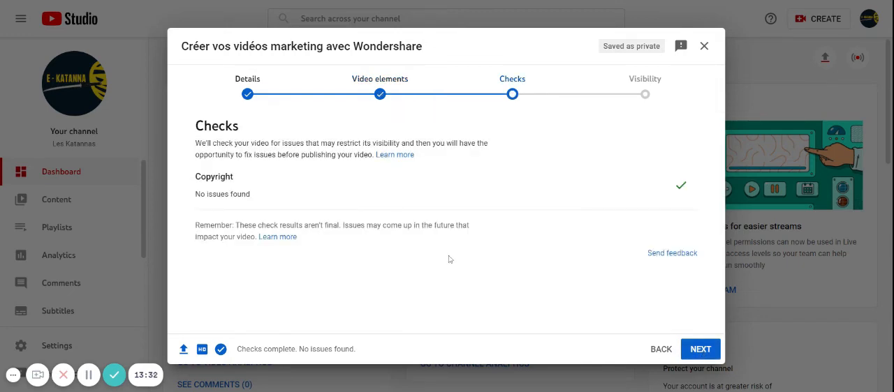
{"action": "left_click", "coordinate": [709, 351]}
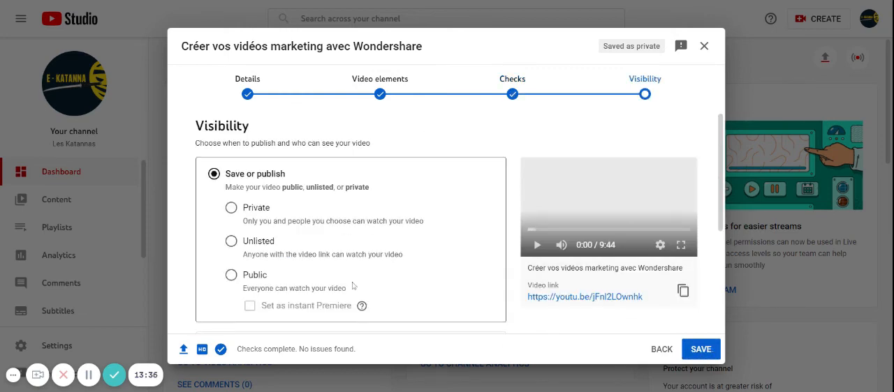
Step: Try the Public visibility option, and choose to schedule the video's publication instead
{"action": "scroll", "coordinate": [278, 218], "scroll_direction": "down", "scroll_amount": 1}
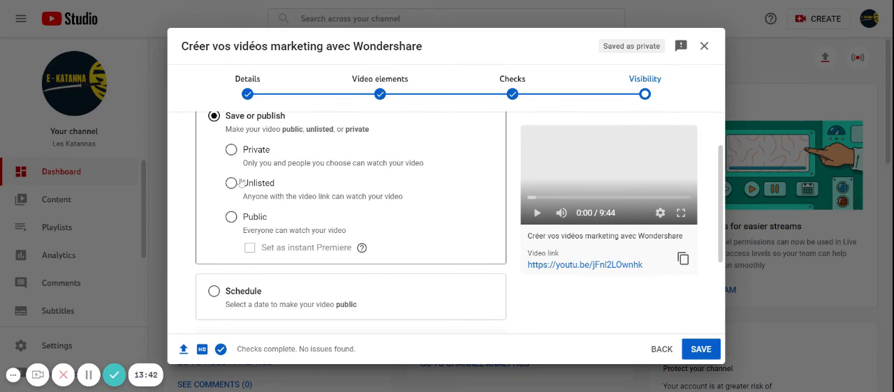
{"action": "left_click", "coordinate": [231, 217]}
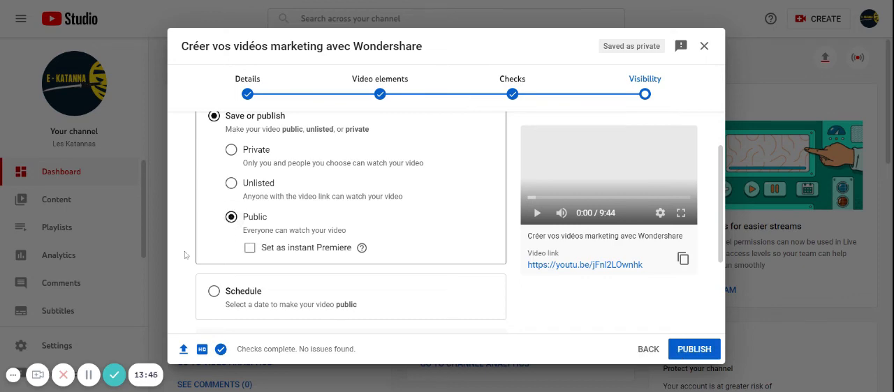
{"action": "left_click", "coordinate": [213, 291]}
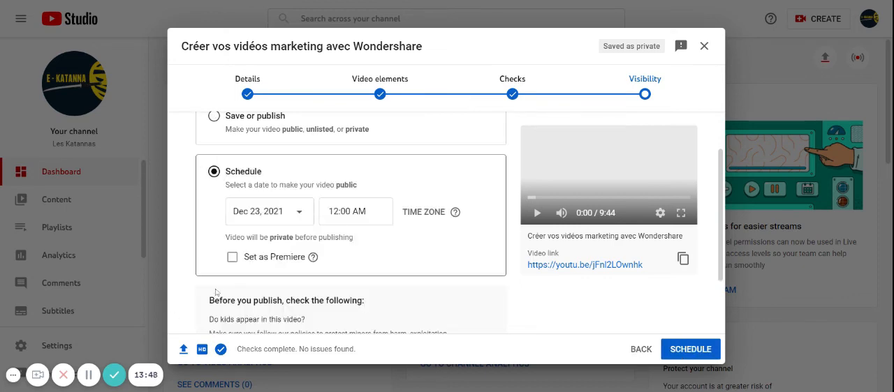
{"action": "scroll", "coordinate": [265, 257], "scroll_direction": "down", "scroll_amount": 1}
{"action": "scroll", "coordinate": [259, 258], "scroll_direction": "up", "scroll_amount": 2}
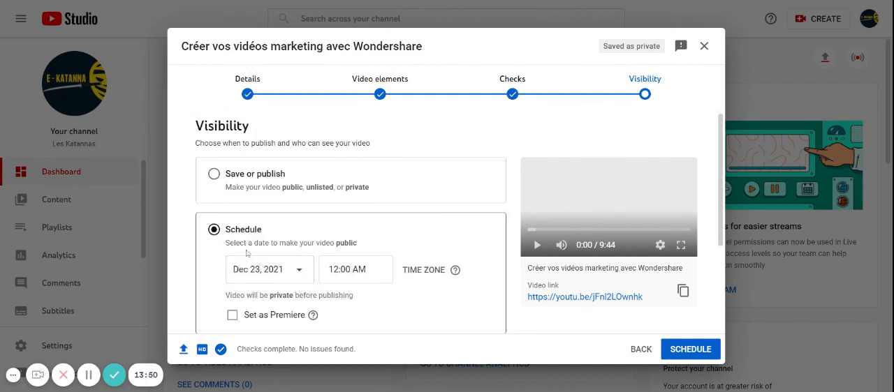
Step: Try scheduling the video as a Premiere at 2:45 AM and review the schedule options
{"action": "left_click", "coordinate": [233, 316]}
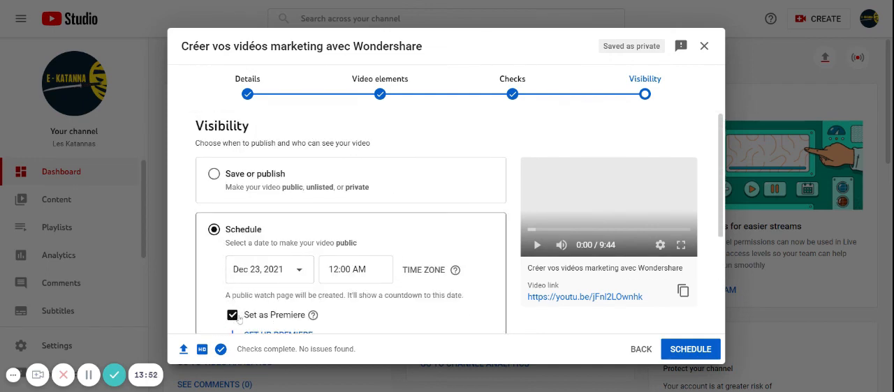
{"action": "scroll", "coordinate": [323, 280], "scroll_direction": "down", "scroll_amount": 1}
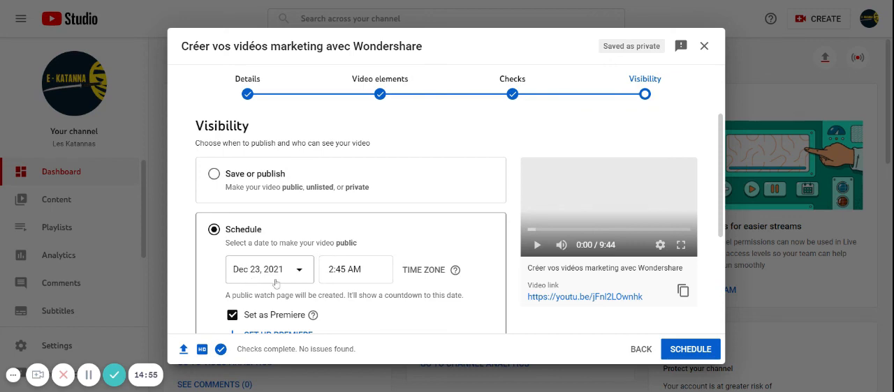
{"action": "scroll", "coordinate": [384, 306], "scroll_direction": "down", "scroll_amount": 1}
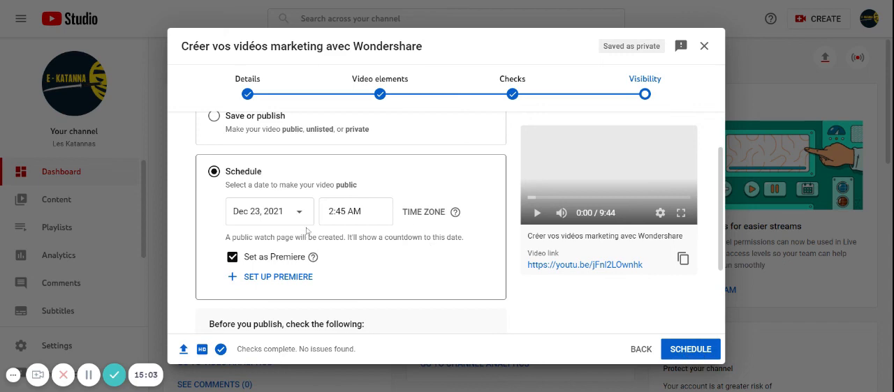
{"action": "scroll", "coordinate": [308, 231], "scroll_direction": "up", "scroll_amount": 2}
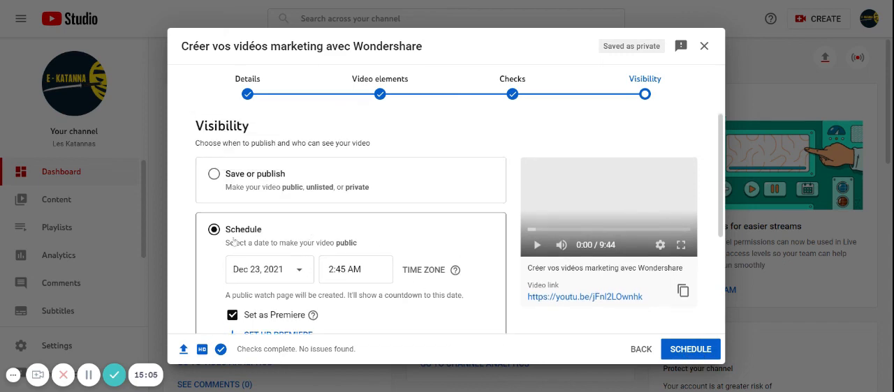
Step: Switch from scheduling to immediate public release, set the video as an instant Premiere, and publish it
{"action": "left_click", "coordinate": [214, 174]}
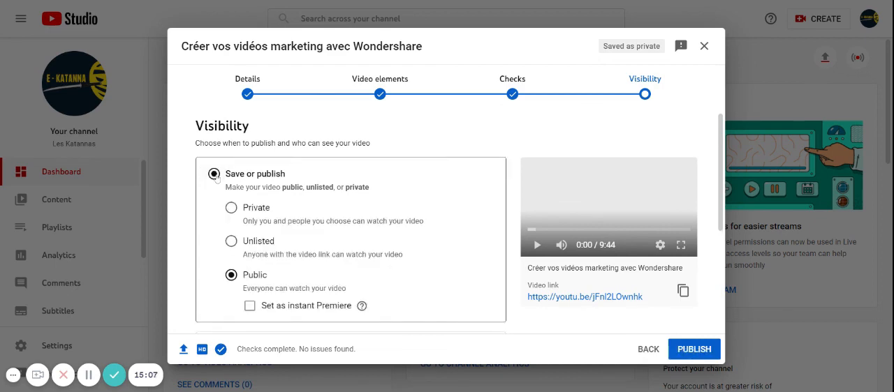
{"action": "left_click", "coordinate": [251, 311]}
{"action": "scroll", "coordinate": [412, 295], "scroll_direction": "down", "scroll_amount": 2}
{"action": "scroll", "coordinate": [454, 295], "scroll_direction": "down", "scroll_amount": 1}
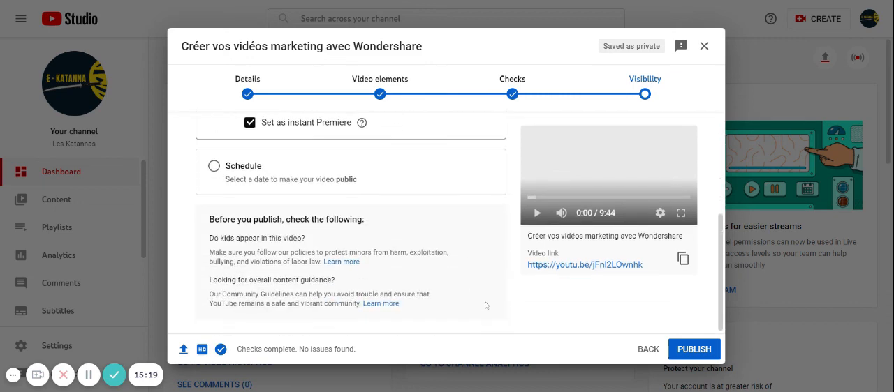
{"action": "left_click", "coordinate": [710, 351]}
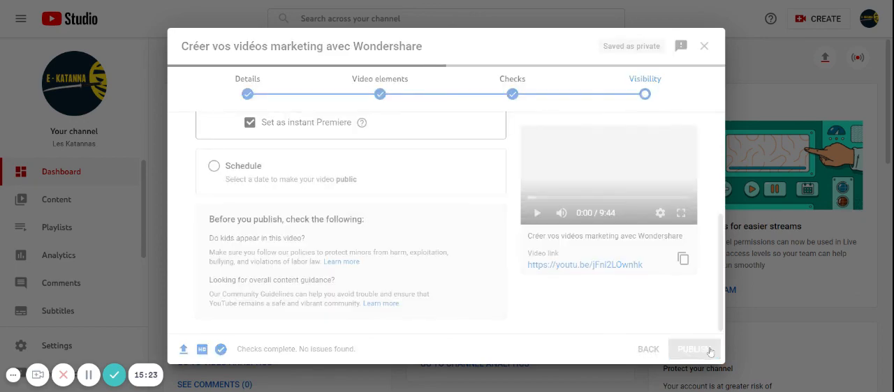